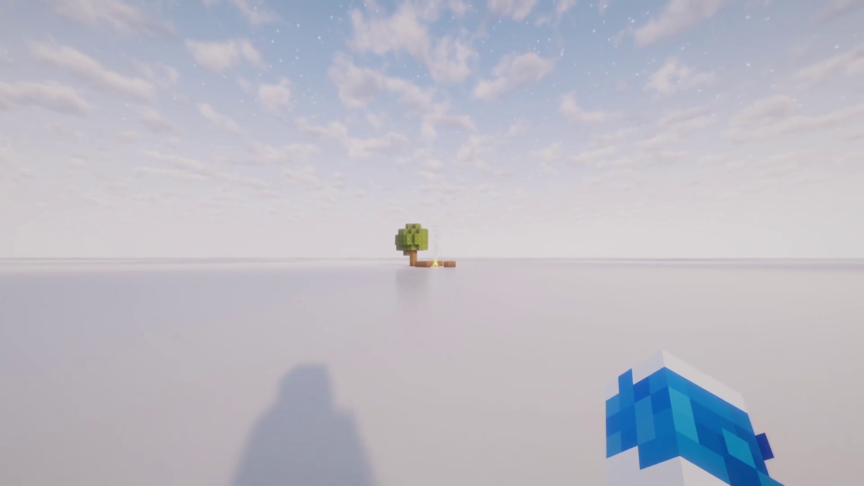
# Step: Start recording, return to the title screen, and select the Display replay in the Replay Viewer
pyautogui.press('Escape')
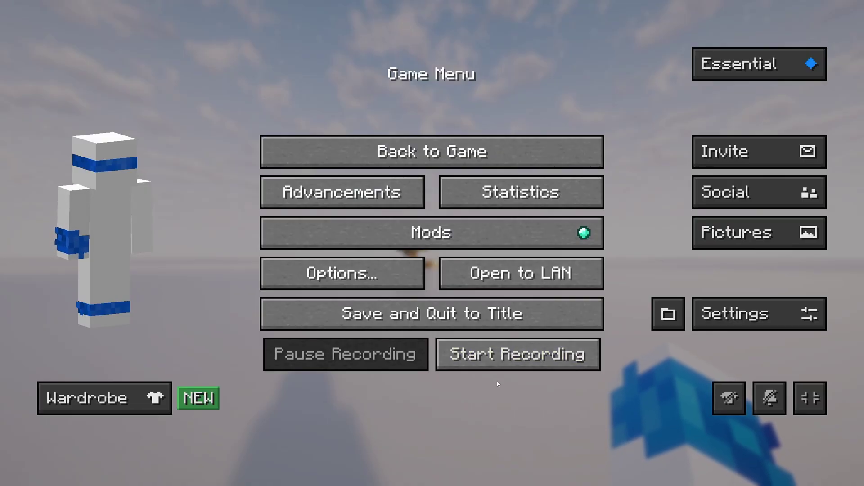
pyautogui.click(459, 362)
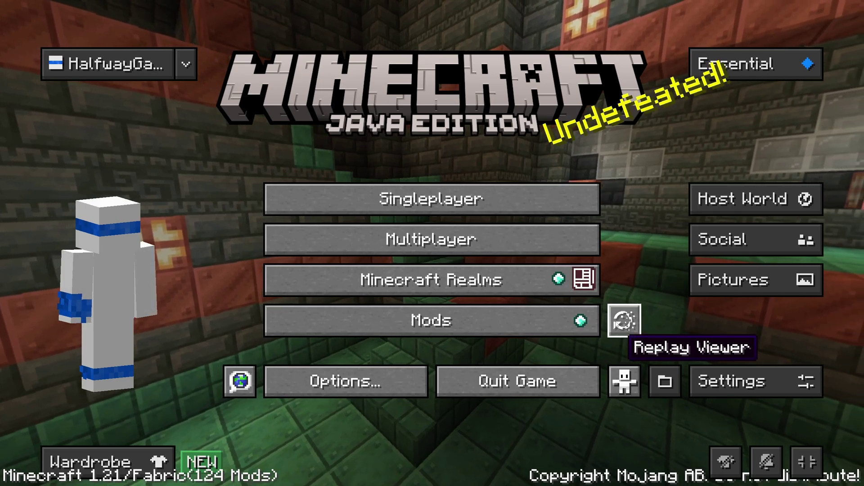
pyautogui.click(608, 320)
pyautogui.click(432, 88)
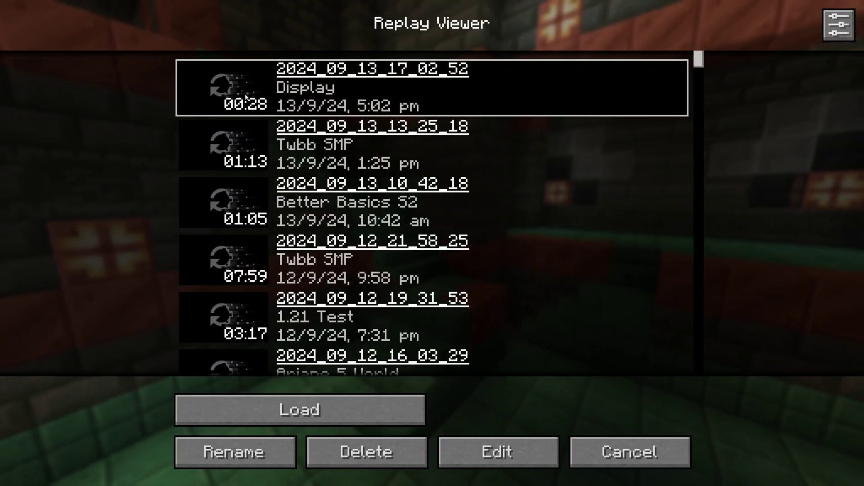
# Step: Load the selected Display replay into the Replay Mod editor
pyautogui.click(300, 410)
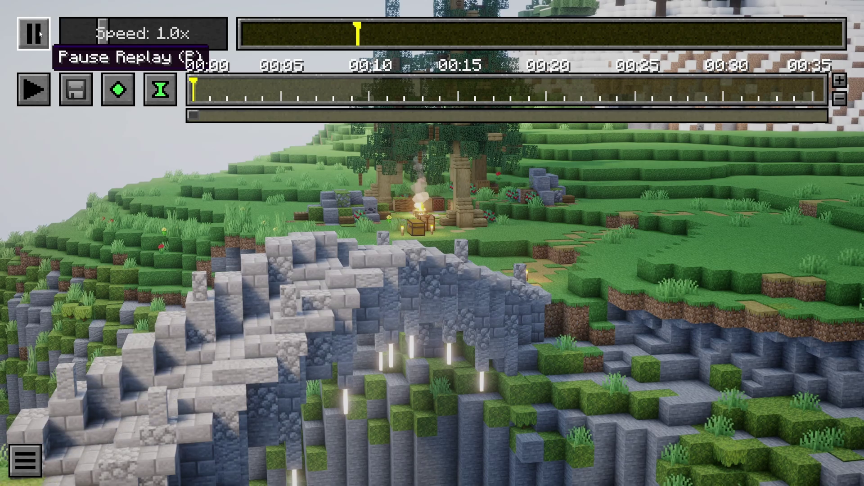
# Step: Jump the replay to a later moment over the ruins and pause it there
pyautogui.click(342, 34)
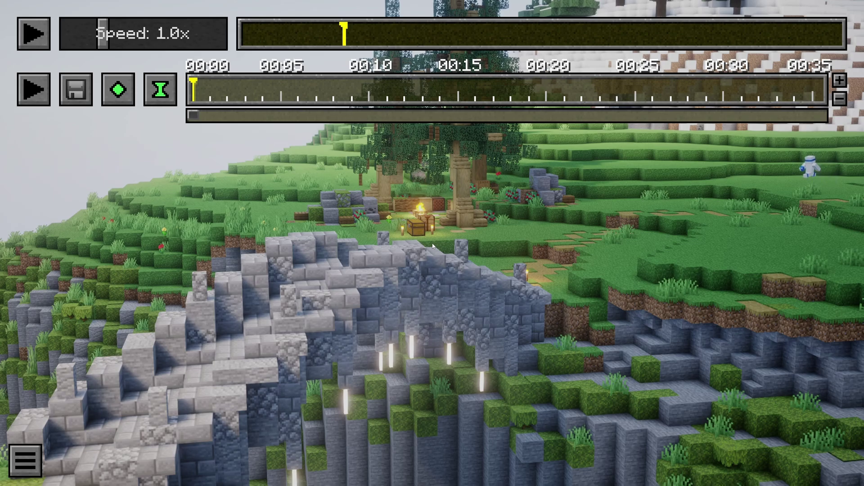
pyautogui.press('p')
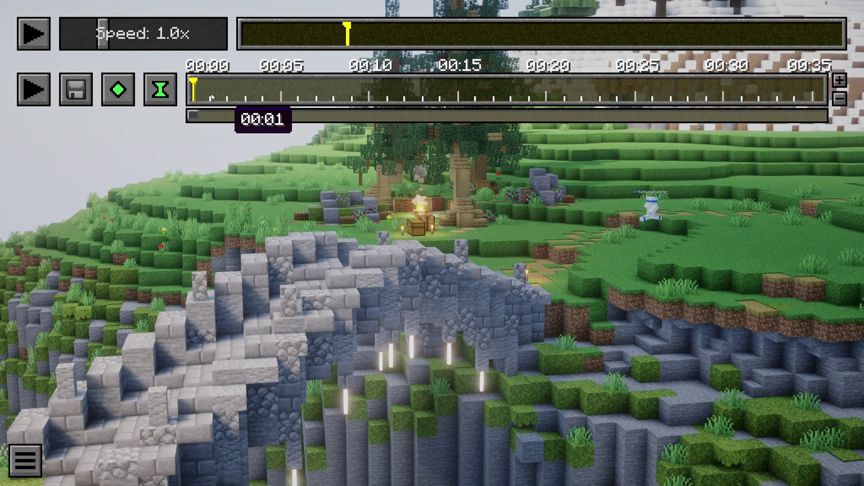
pyautogui.click(36, 34)
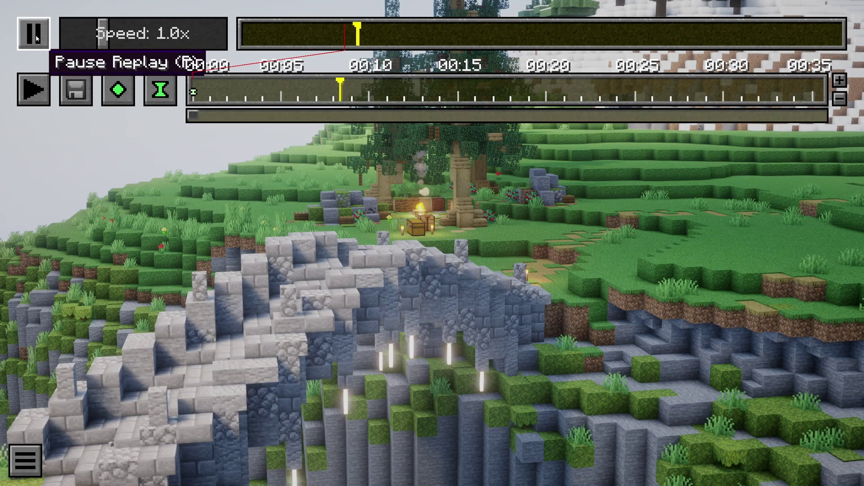
pyautogui.click(36, 34)
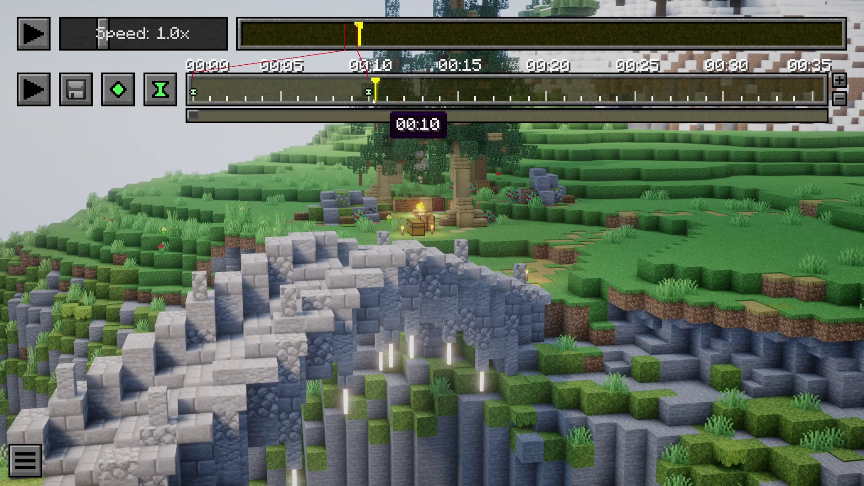
# Step: Add a camera position keyframe, preview the camera path, then select the 00:00 keyframe
pyautogui.click(118, 89)
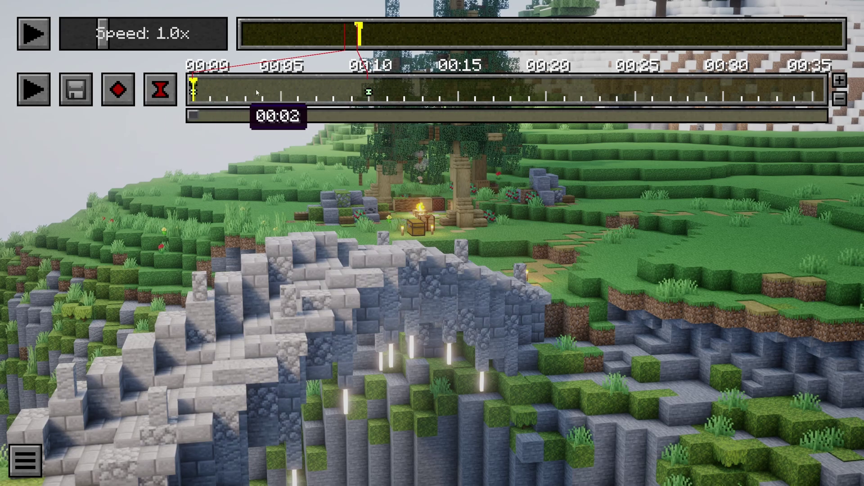
pyautogui.click(34, 89)
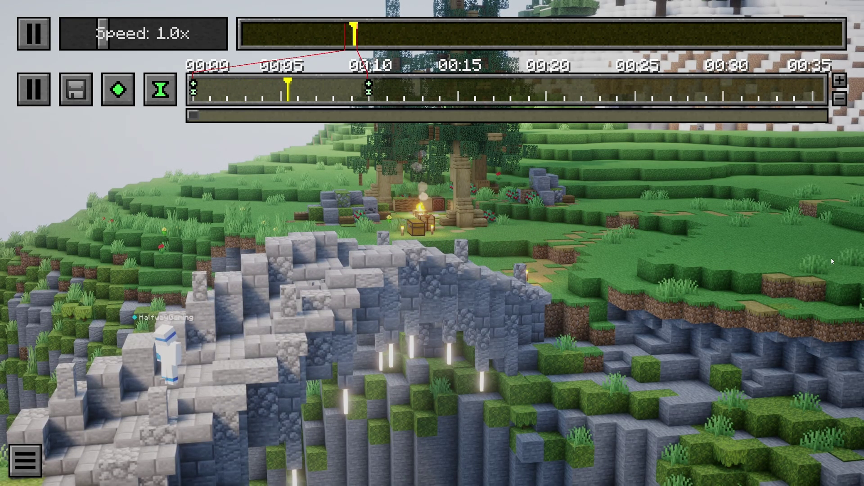
pyautogui.click(371, 94)
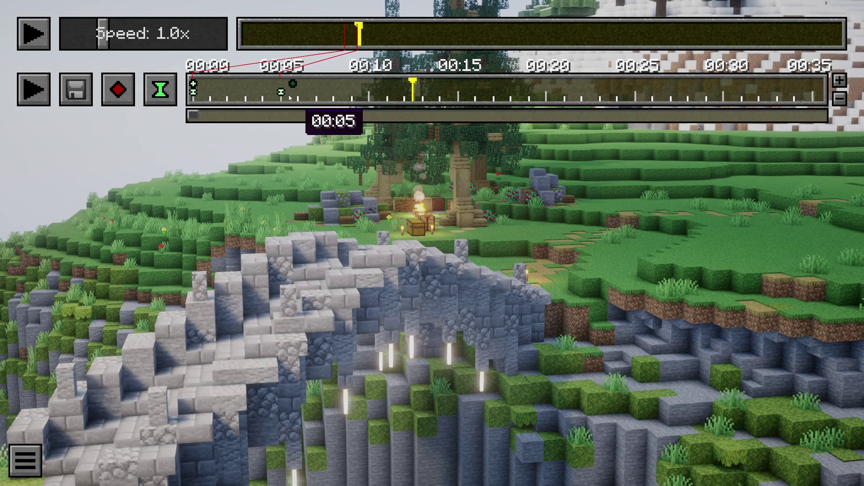
pyautogui.click(193, 88)
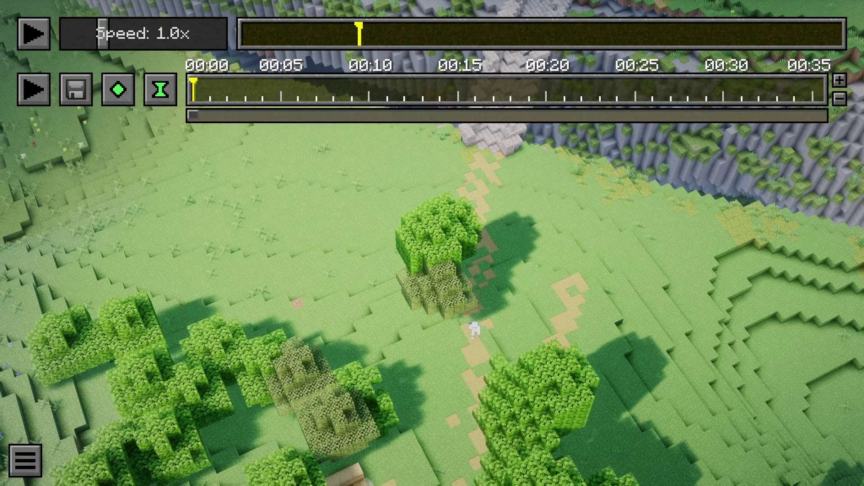
# Step: Fly over the forest, key camera positions at 00:14 and 00:00, and preview the path
pyautogui.press('w')
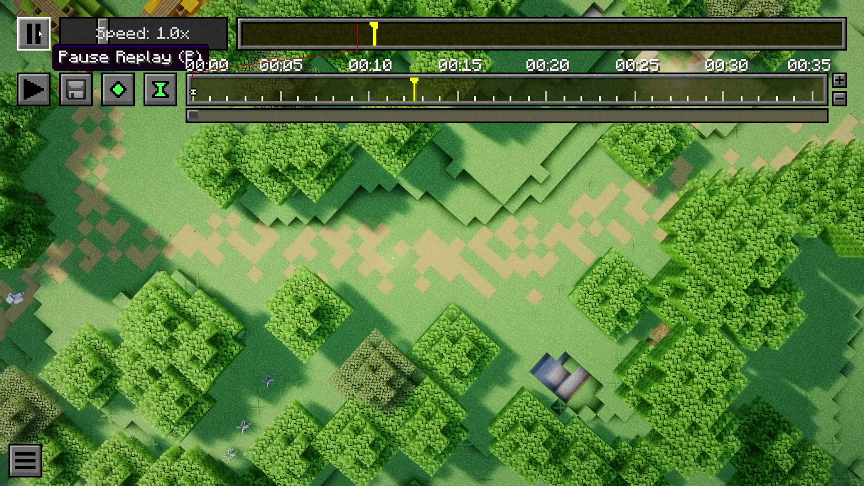
pyautogui.click(40, 34)
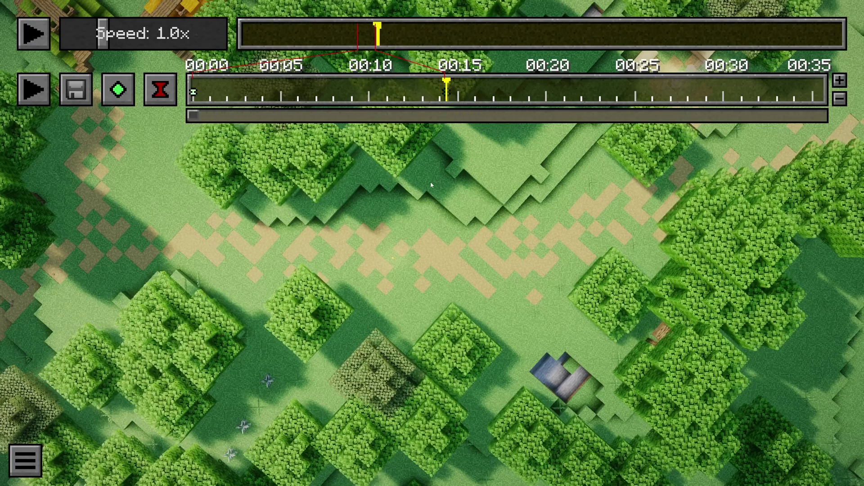
pyautogui.click(118, 89)
pyautogui.click(193, 90)
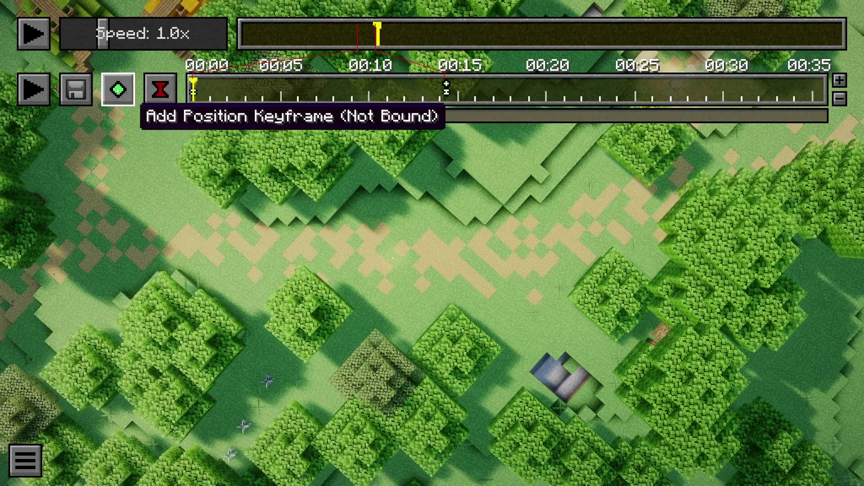
pyautogui.click(118, 89)
pyautogui.click(34, 90)
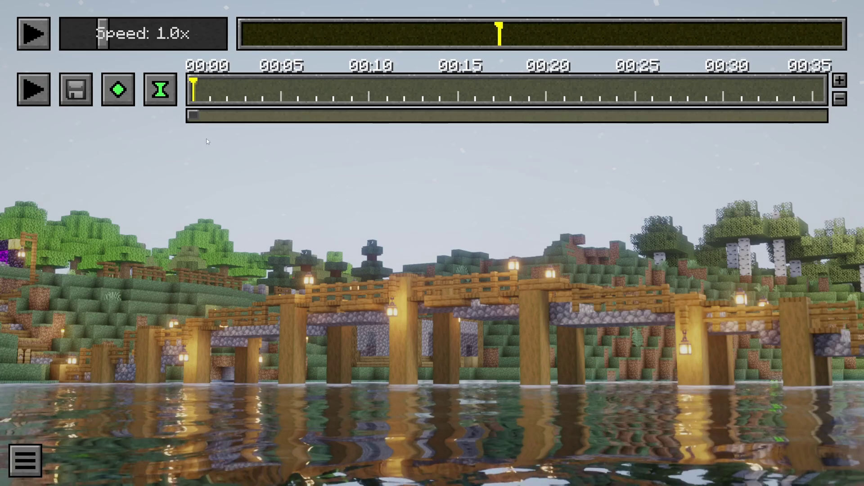
# Step: Add time and position keyframes at 00:20 for the low bridge-and-tower shot, then return to 00:00
pyautogui.click(160, 101)
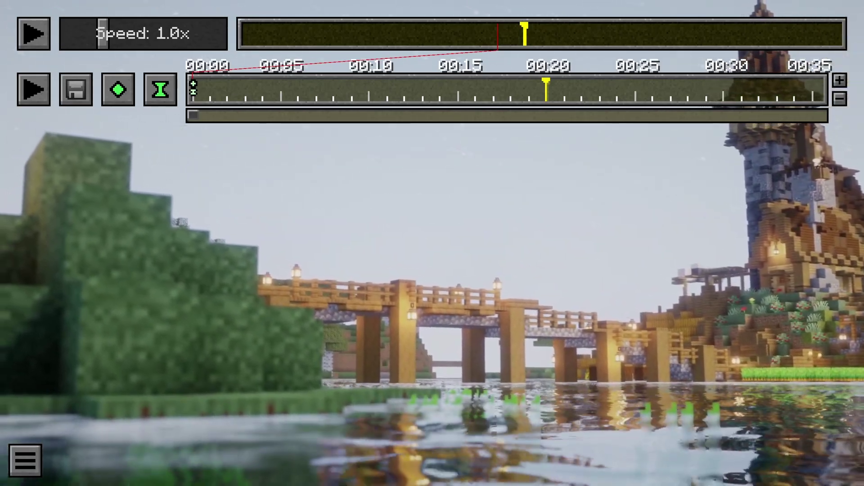
pyautogui.click(160, 90)
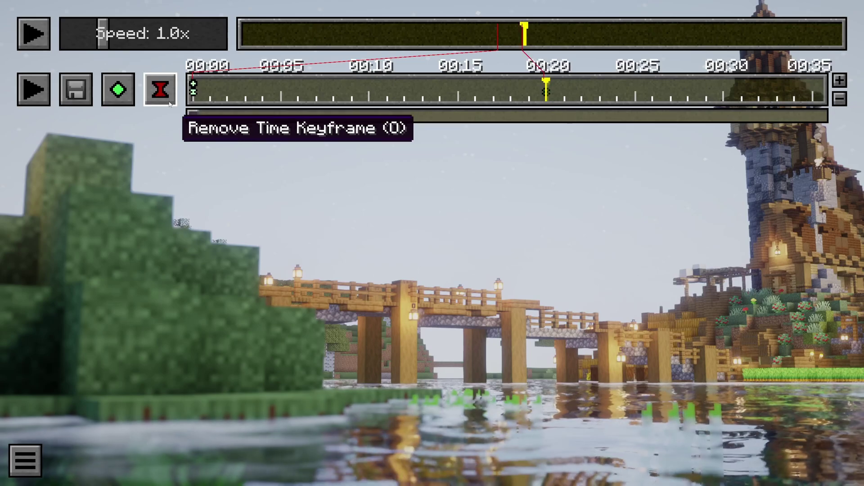
pyautogui.click(126, 98)
pyautogui.click(193, 92)
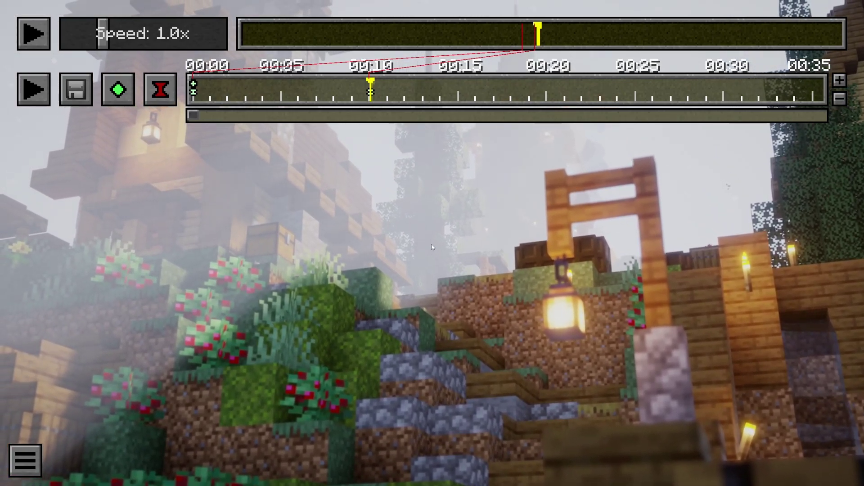
# Step: Preview the village path, add a 00:05 position keyframe overlooking the farms, and replay it
pyautogui.click(193, 87)
pyautogui.click(34, 90)
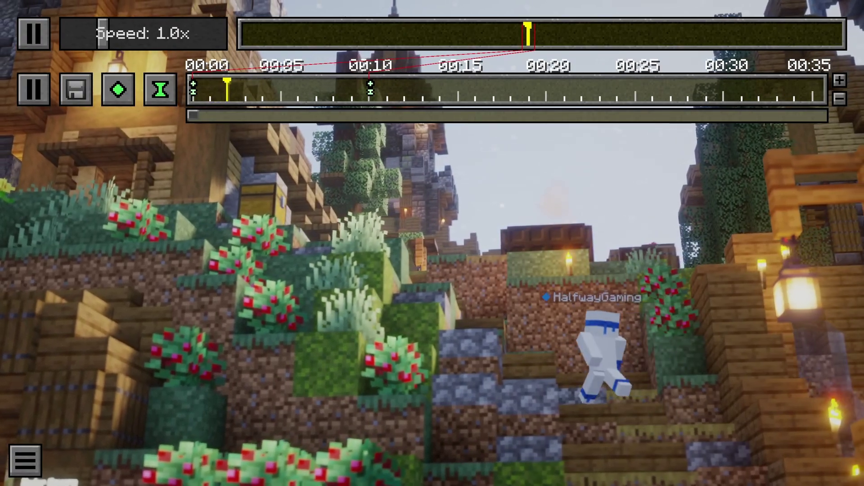
pyautogui.click(370, 88)
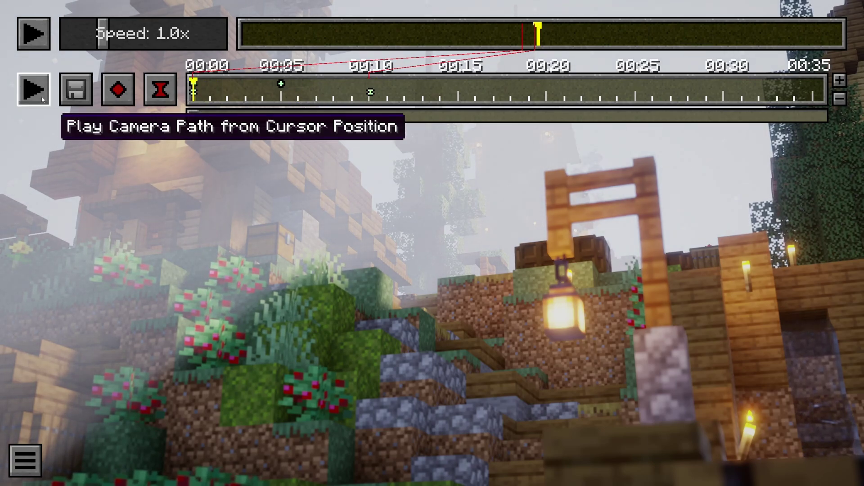
pyautogui.click(34, 89)
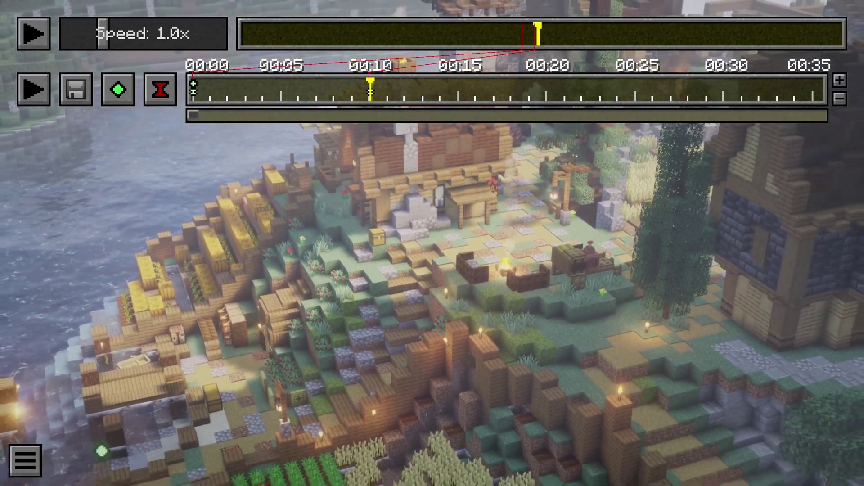
pyautogui.click(282, 92)
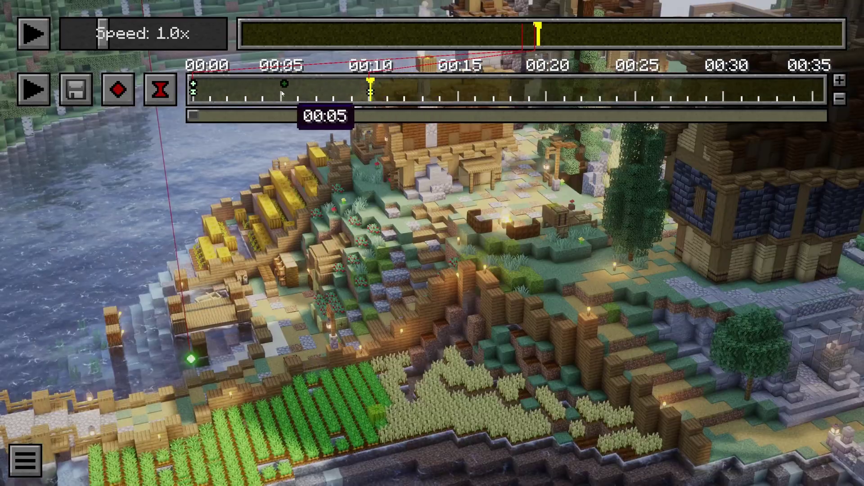
pyautogui.click(33, 89)
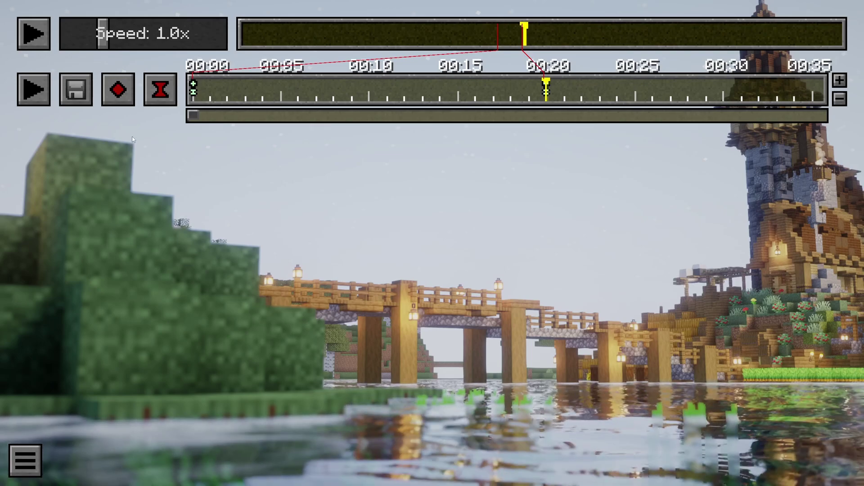
# Step: Render the camera path as a 2560×1440, 60 fps, 20 mbps MP4 with the live preview off
pyautogui.click(77, 90)
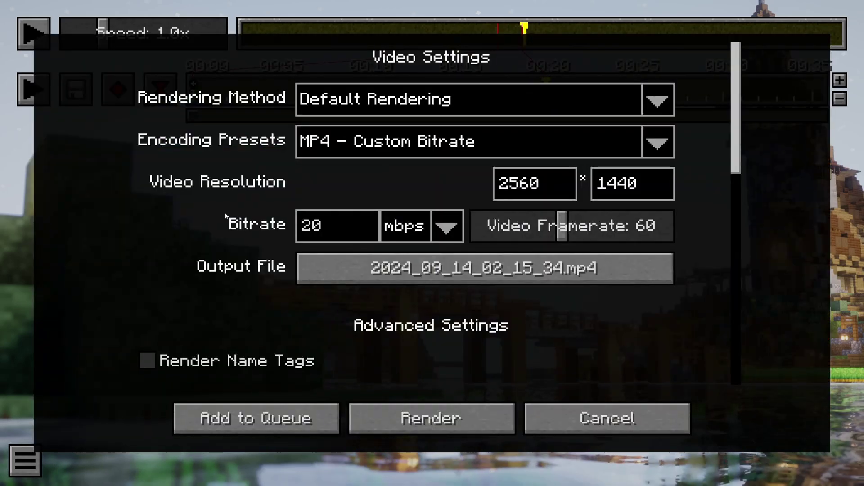
pyautogui.scroll(-10, 221, 215)
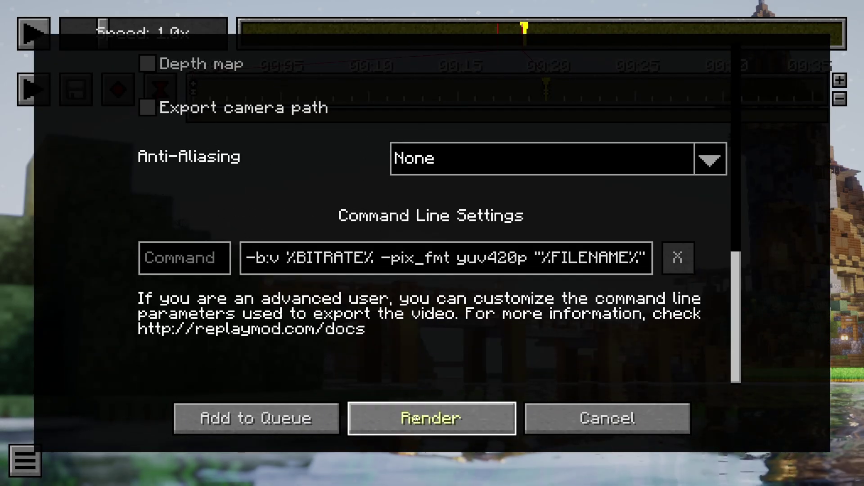
pyautogui.click(416, 419)
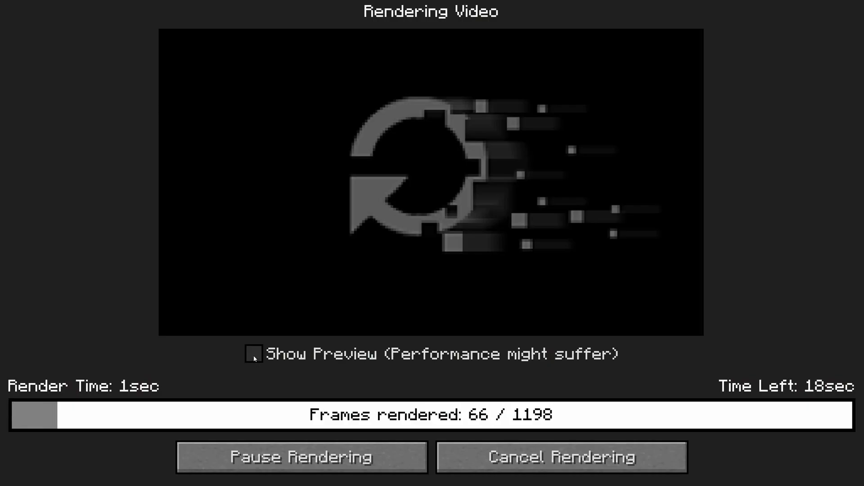
pyautogui.click(254, 358)
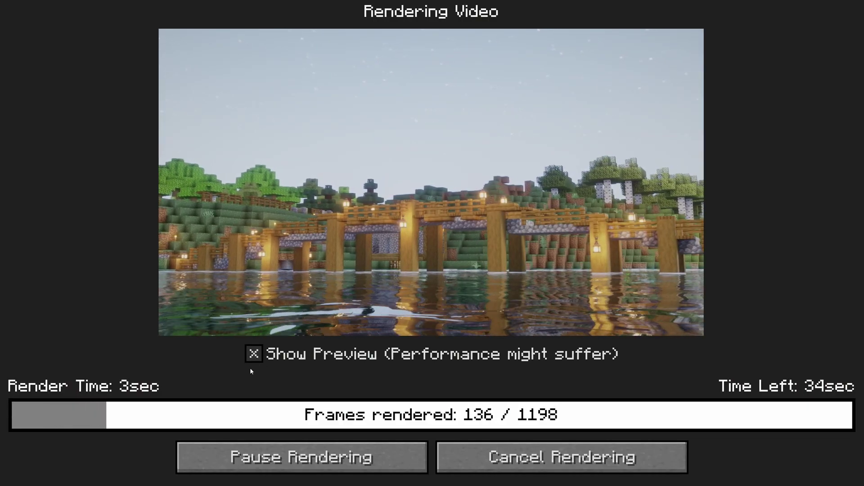
pyautogui.click(252, 357)
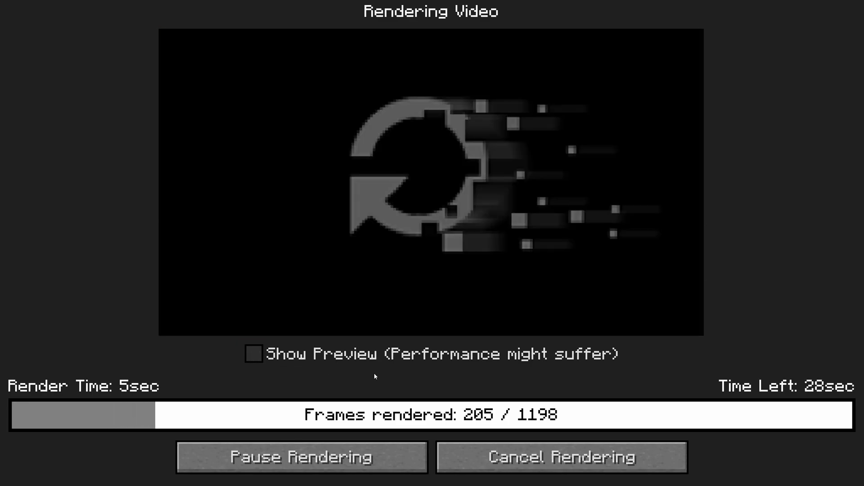